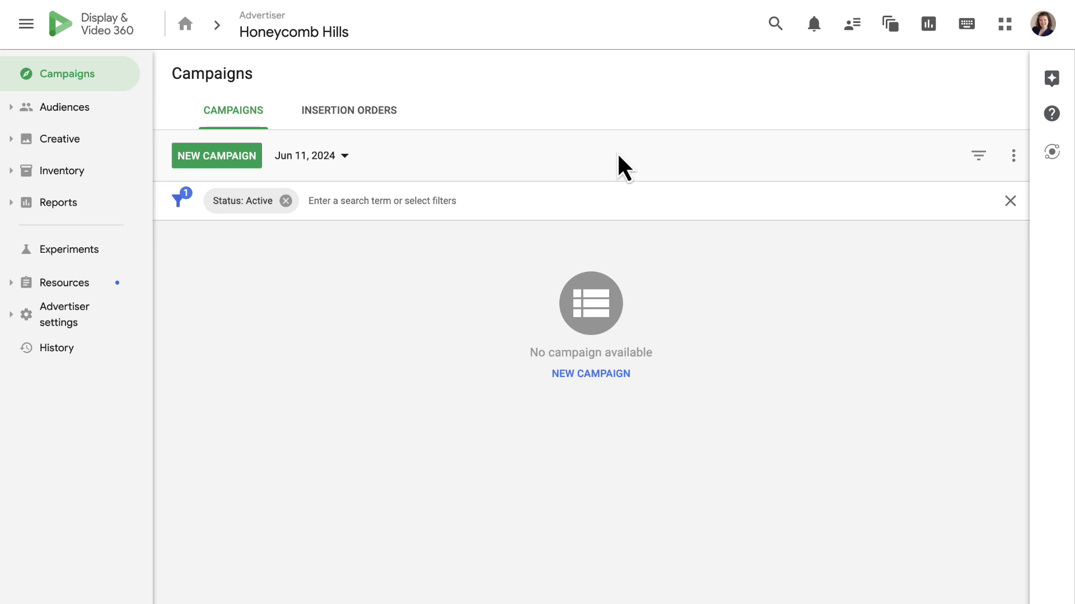
Step: Start a new campaign named 'Honeycomb Hills_SummerSeasonal_2024' and keep its status on Active
click(246, 157)
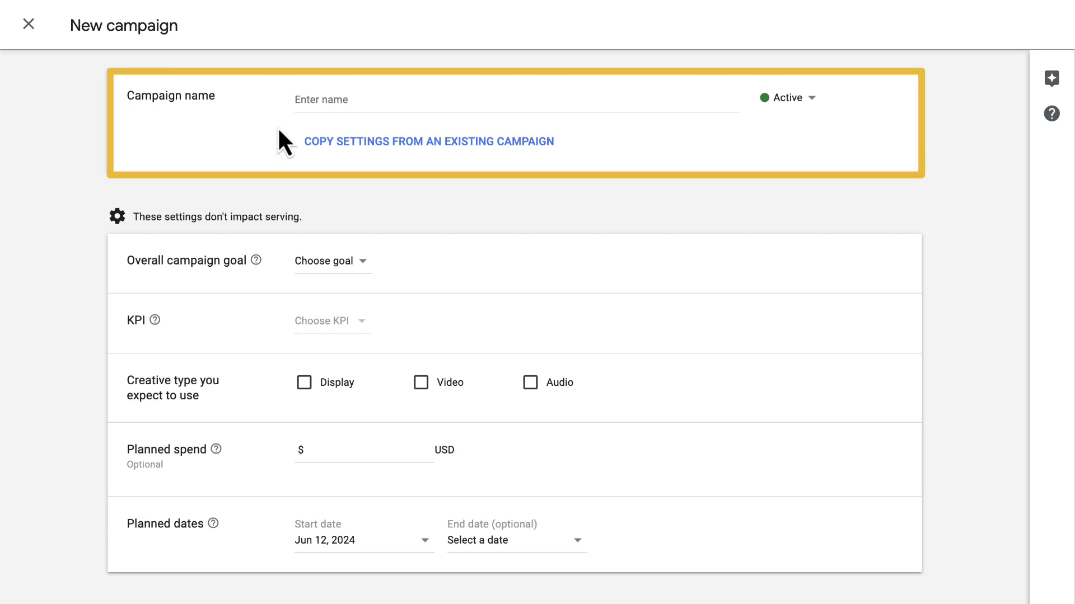
click(309, 102)
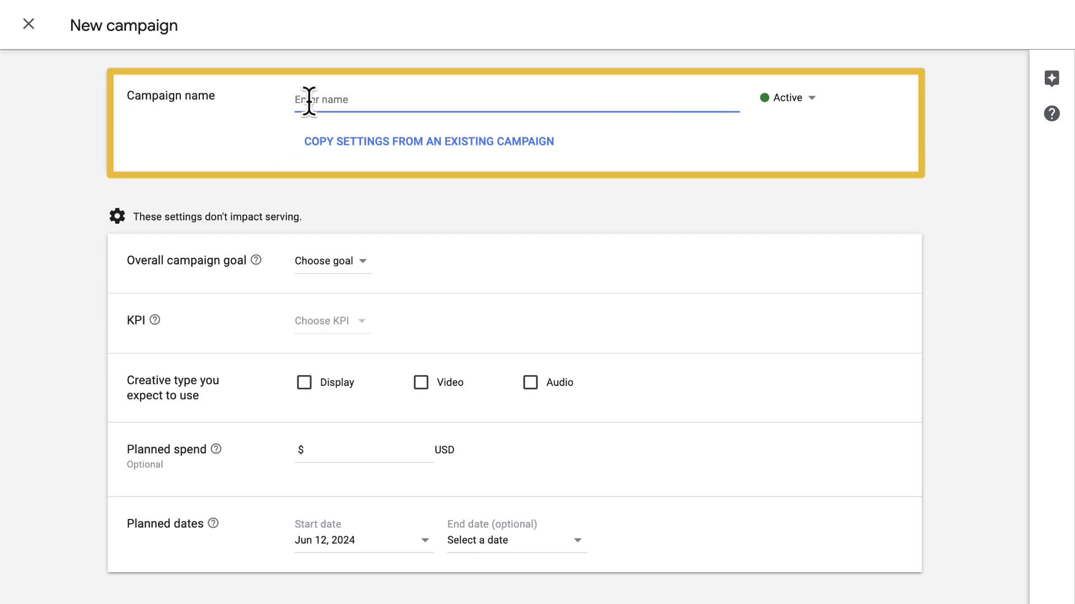
text(Honeycomb Hills_SummerSeasonal_2024)
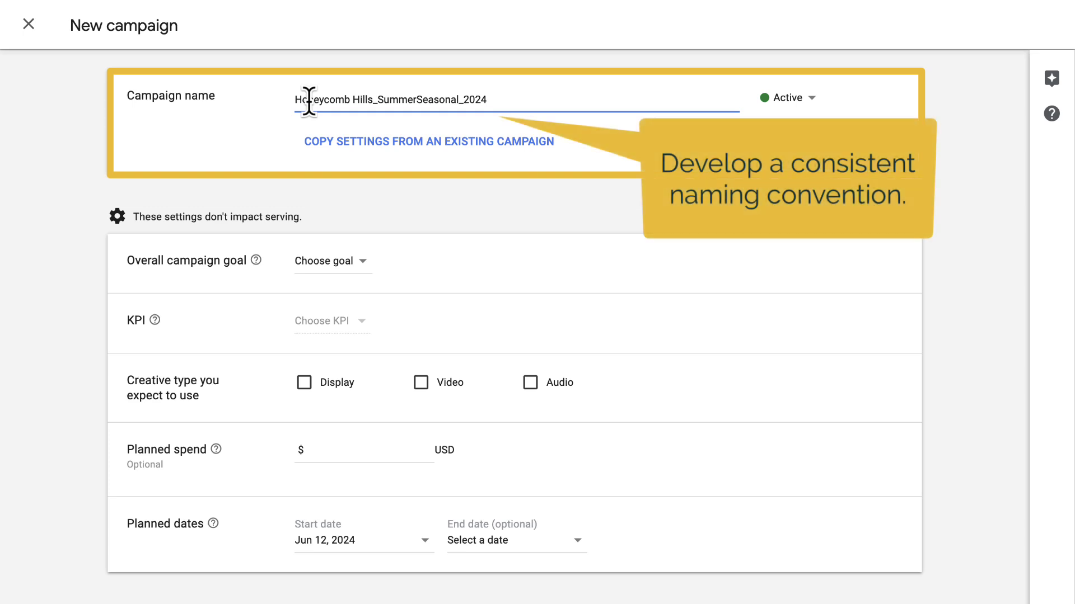
click(264, 135)
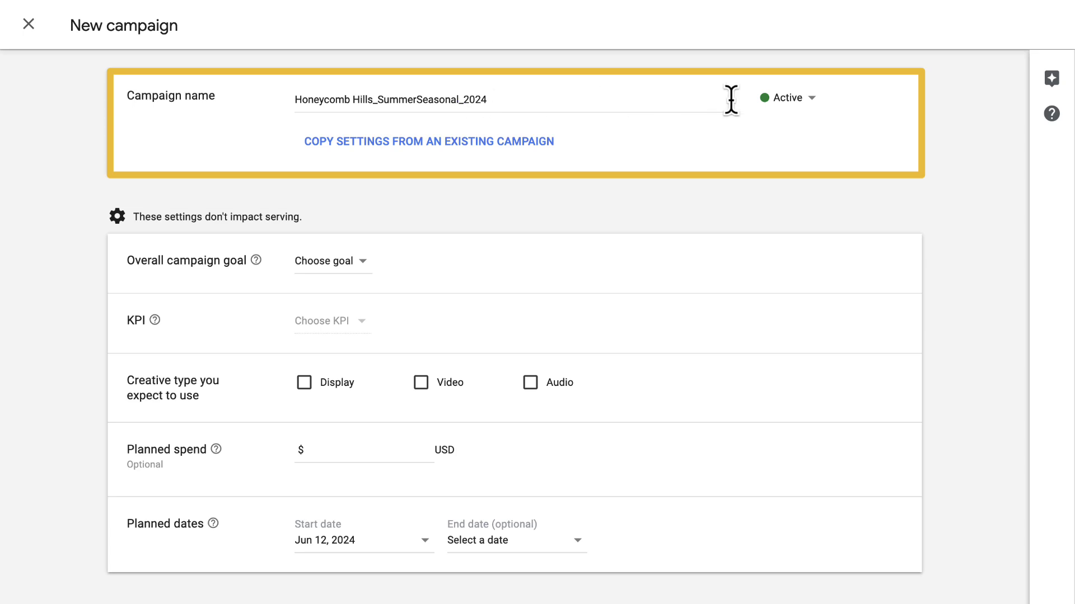
click(813, 99)
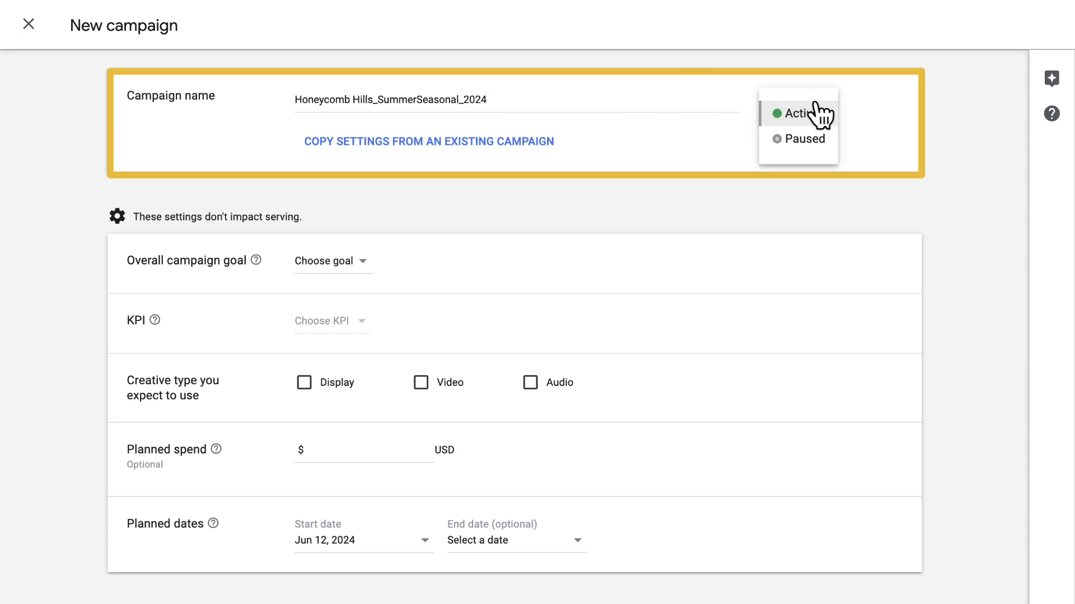
click(847, 111)
Step: Choose 'Raise awareness of my brand or product' as the overall campaign goal
scroll(527, 268, down, 3)
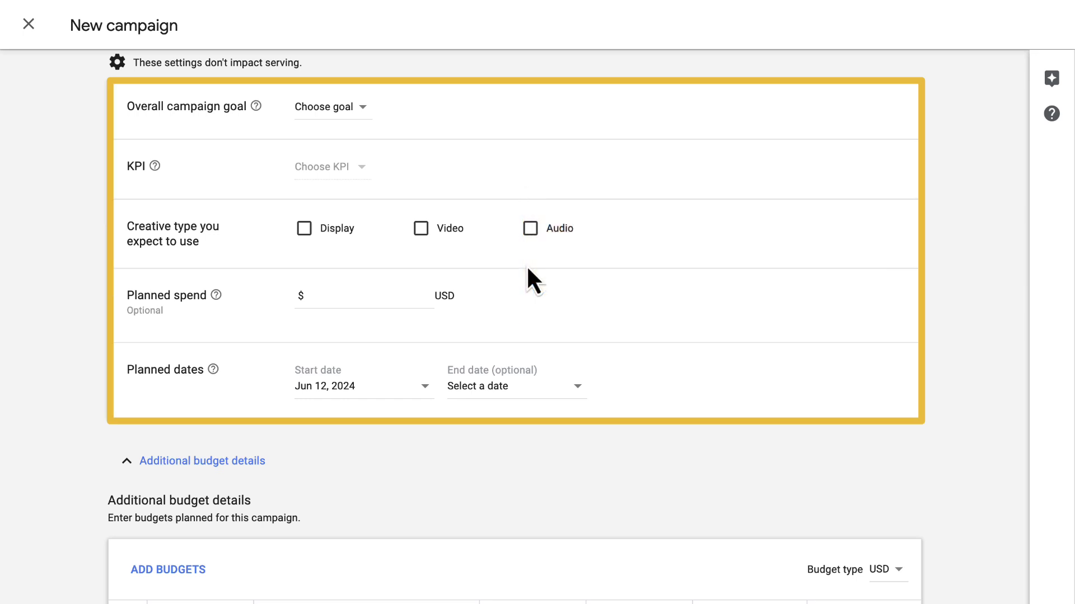
click(365, 115)
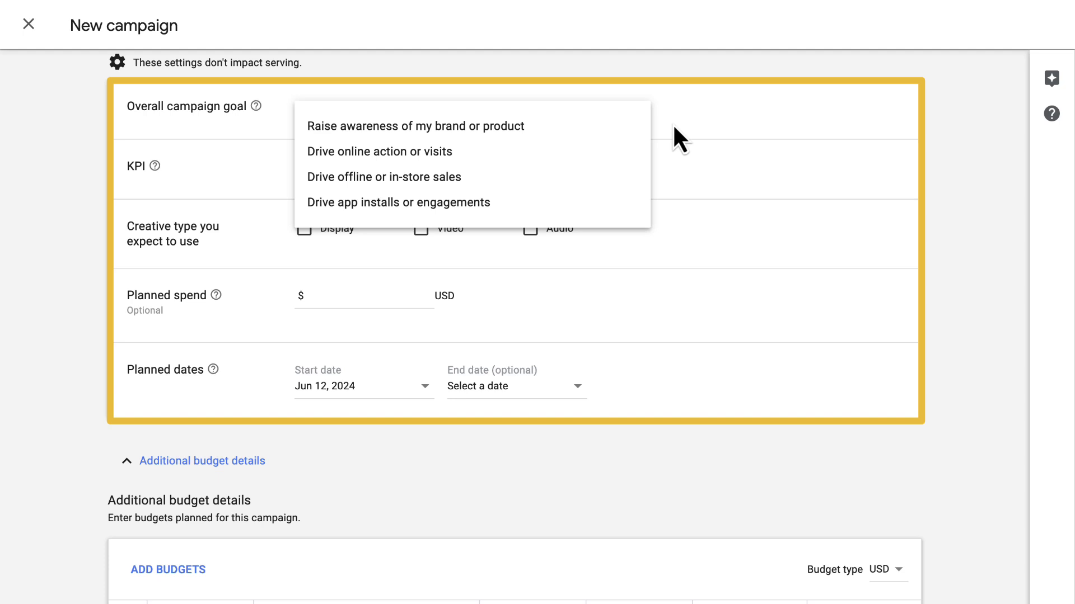
click(590, 146)
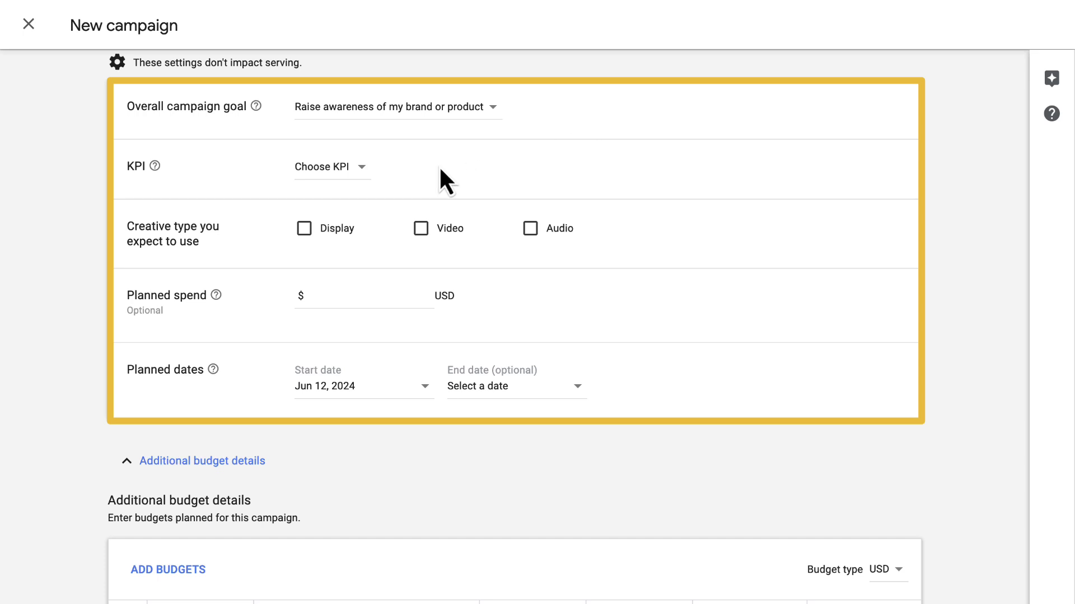
click(366, 182)
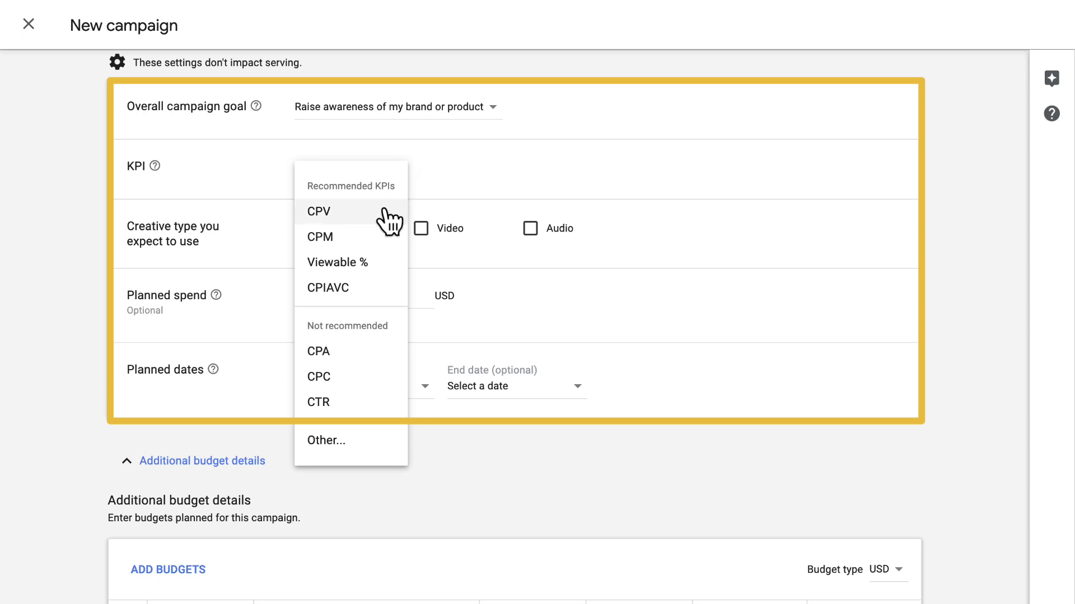
Step: Set the campaign KPI to CPM with a goal of $1
click(366, 241)
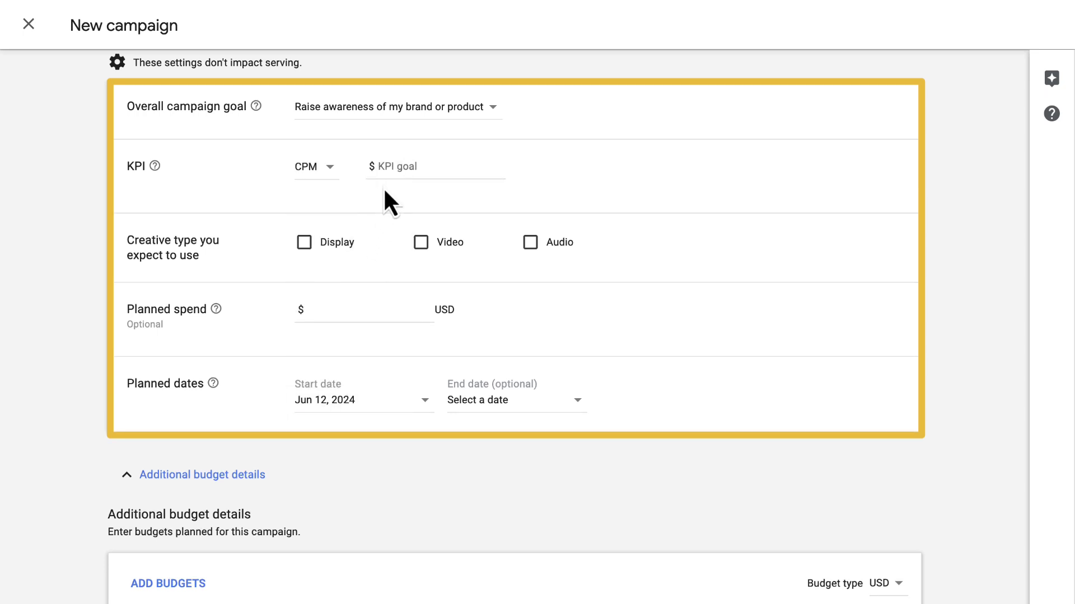
click(385, 167)
text(1)
click(374, 221)
Step: Tick Display, Video and Audio as the expected creative types
click(304, 243)
click(421, 244)
click(532, 244)
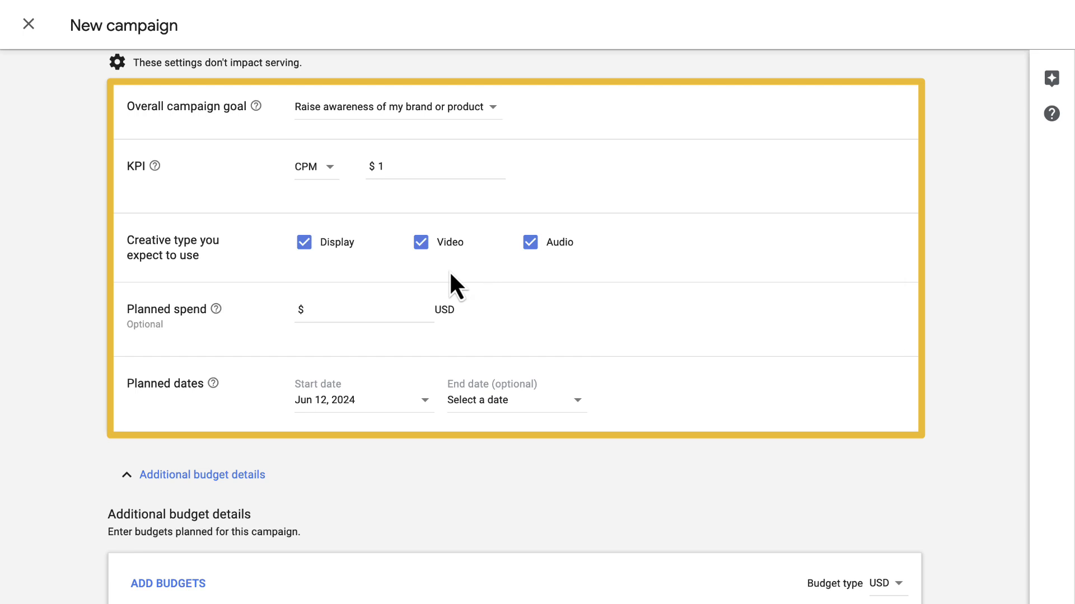
Step: Enter a planned spend of $5000
click(382, 308)
text(5000)
click(507, 311)
Step: Set the campaign start date to Jun 21, 2024
click(423, 404)
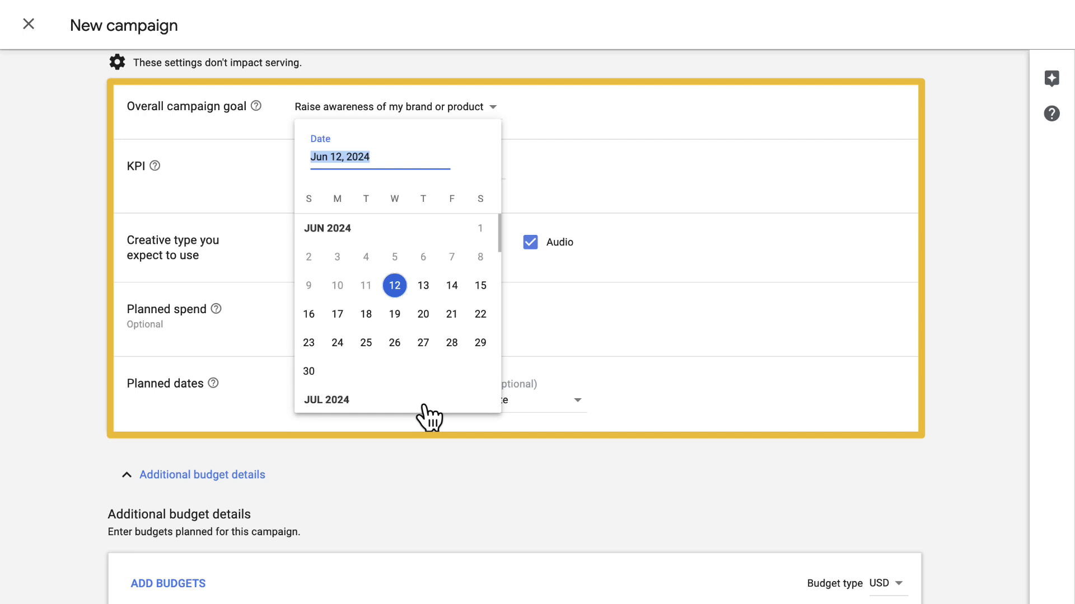
click(451, 315)
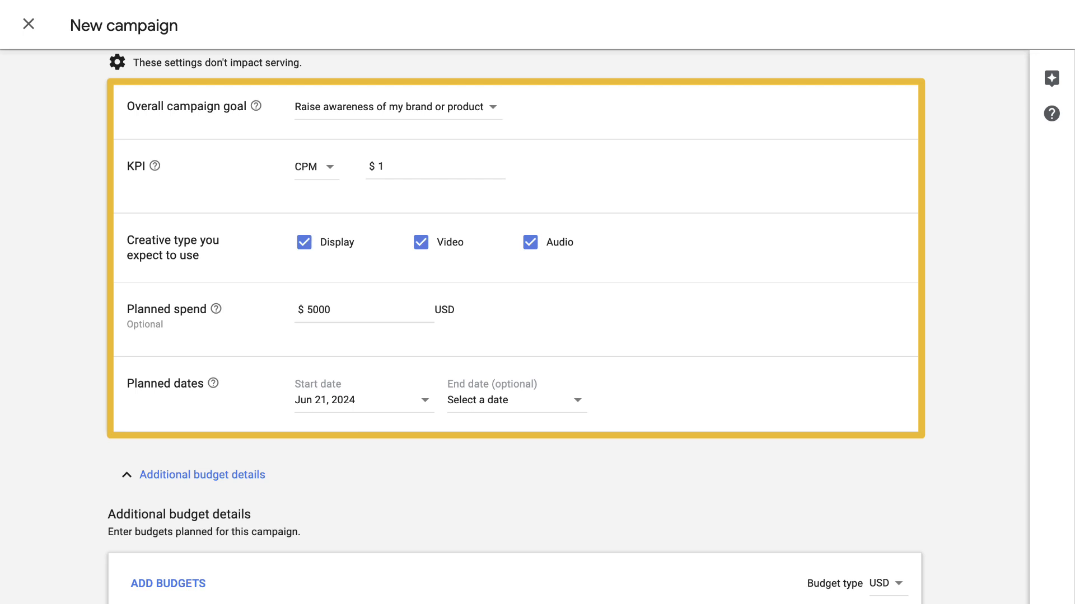
scroll(437, 419, down, 3)
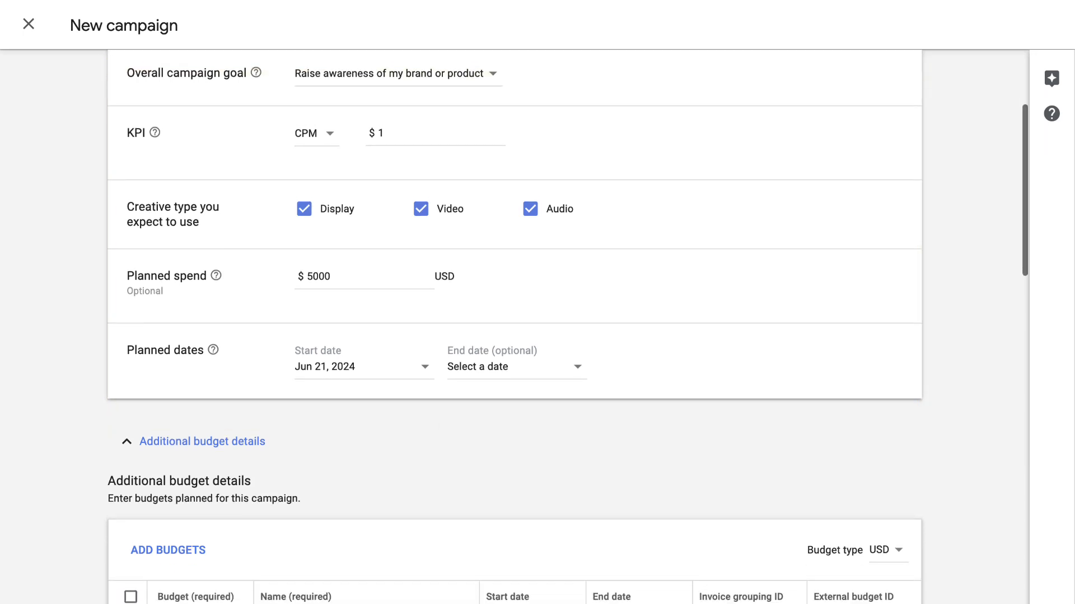
scroll(438, 418, down, 5)
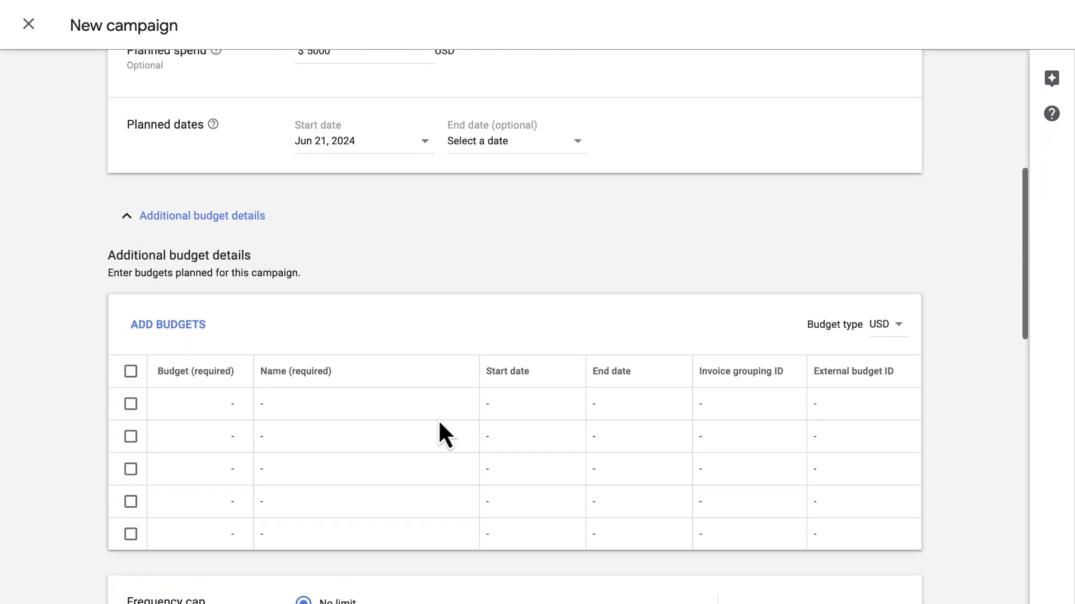
scroll(439, 424, down, 4)
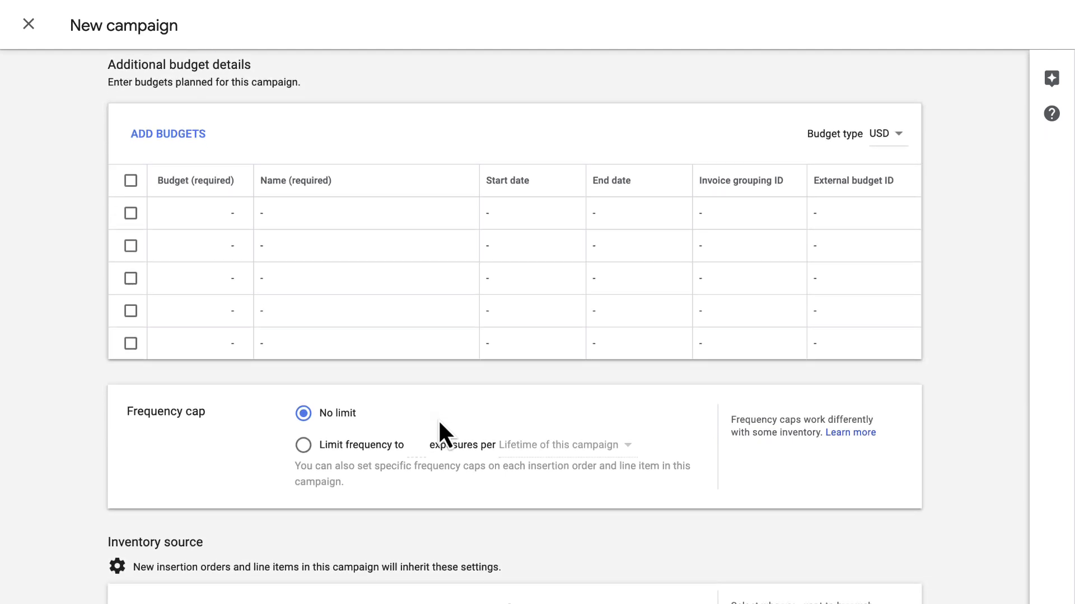
scroll(439, 423, down, 3)
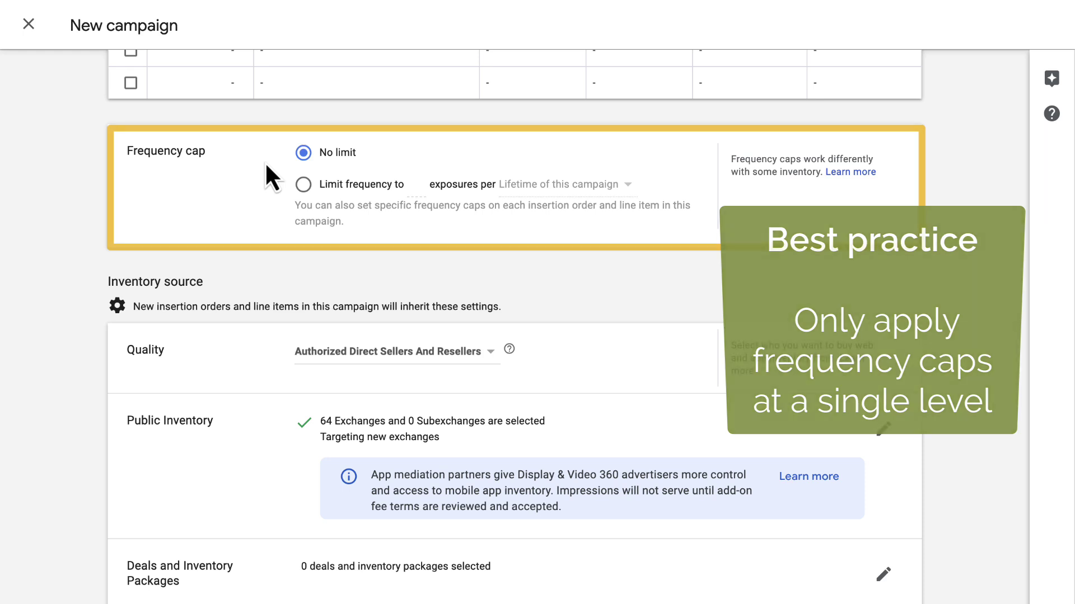
scroll(266, 165, down, 2)
scroll(266, 165, down, 3)
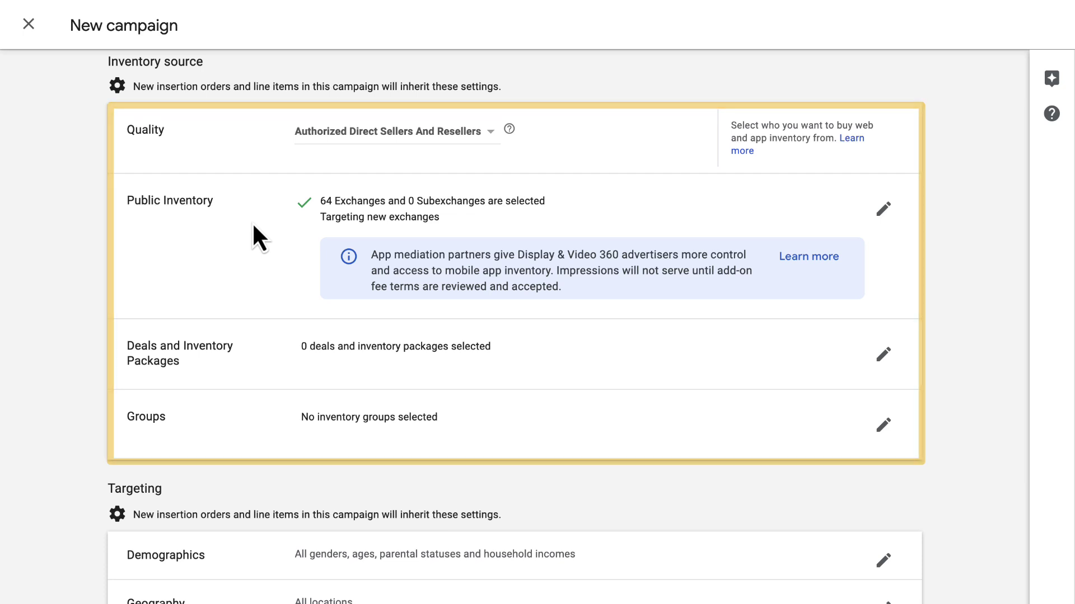
scroll(253, 225, down, 1)
Step: Scroll down to Targeting and open the ADD TARGETING category menu
scroll(253, 225, down, 6)
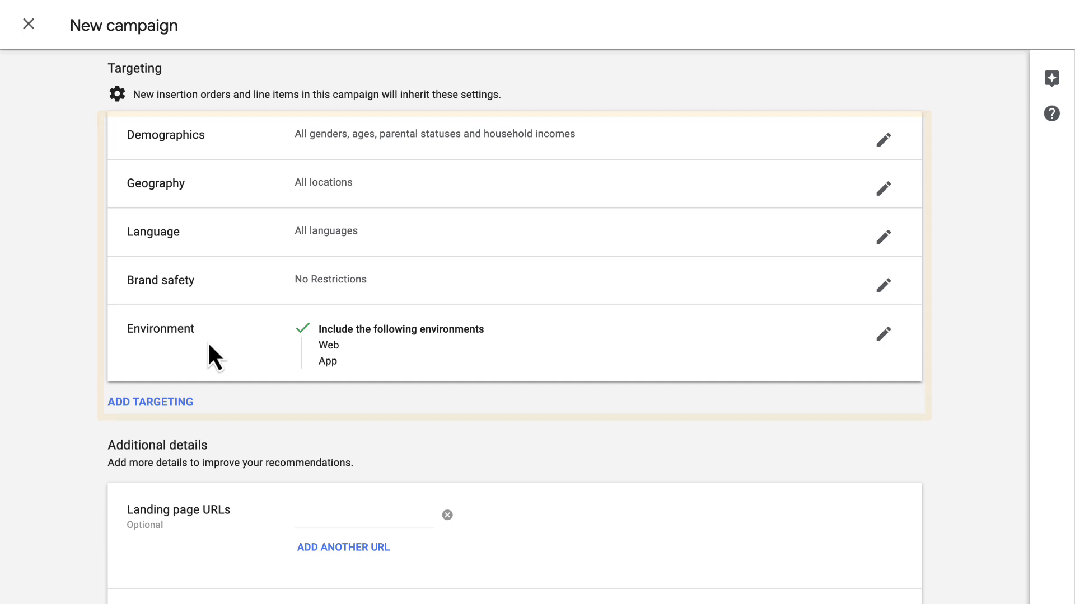
click(185, 404)
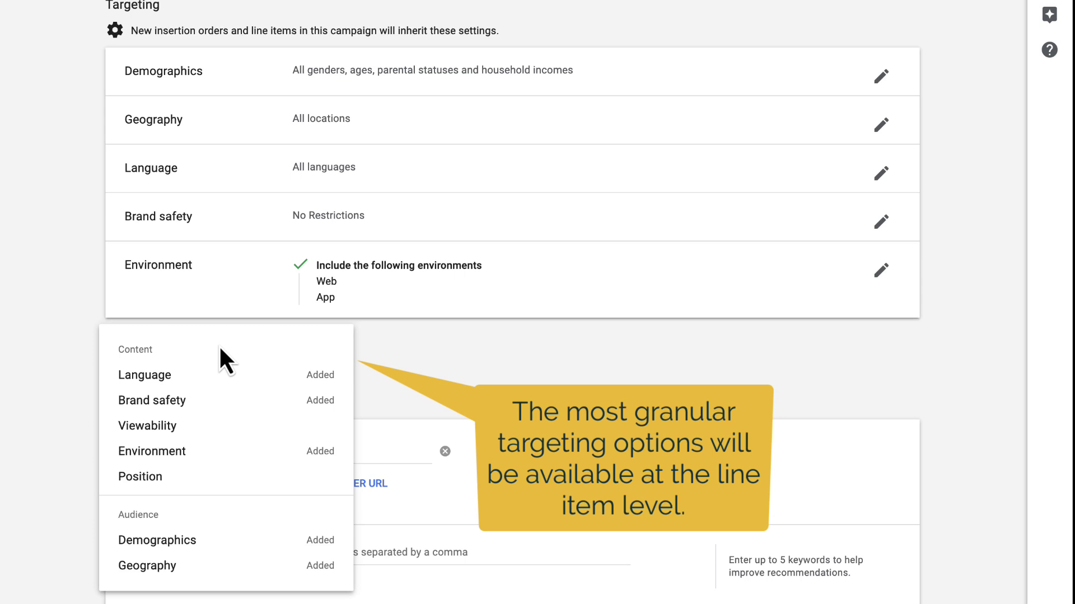
Step: Dismiss the targeting menu and create the Honeycomb Hills_SummerSeasonal_2024 campaign
click(226, 289)
scroll(228, 294, down, 1)
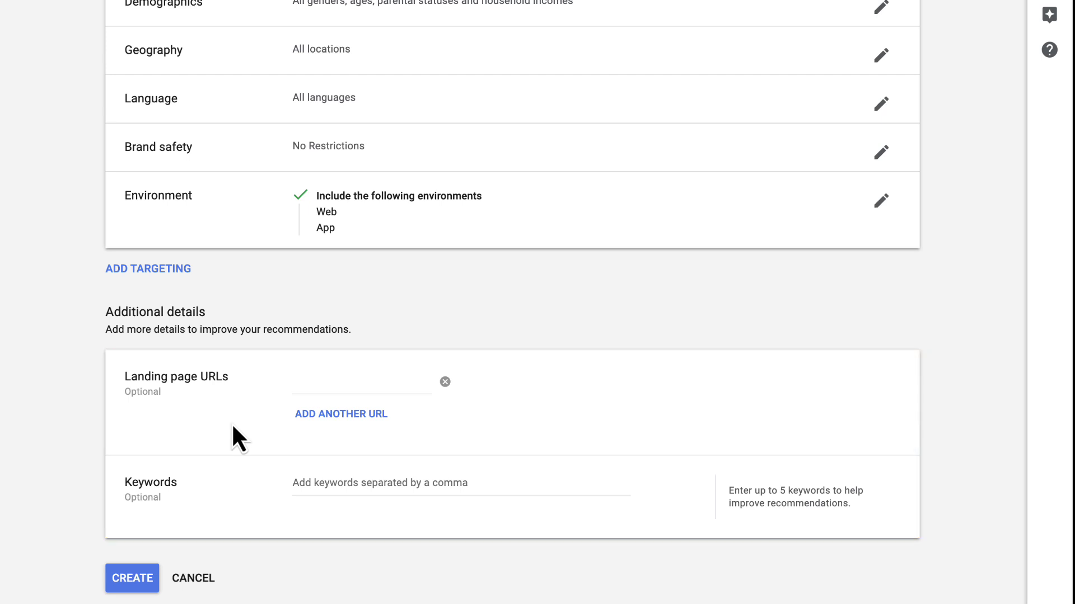
click(118, 584)
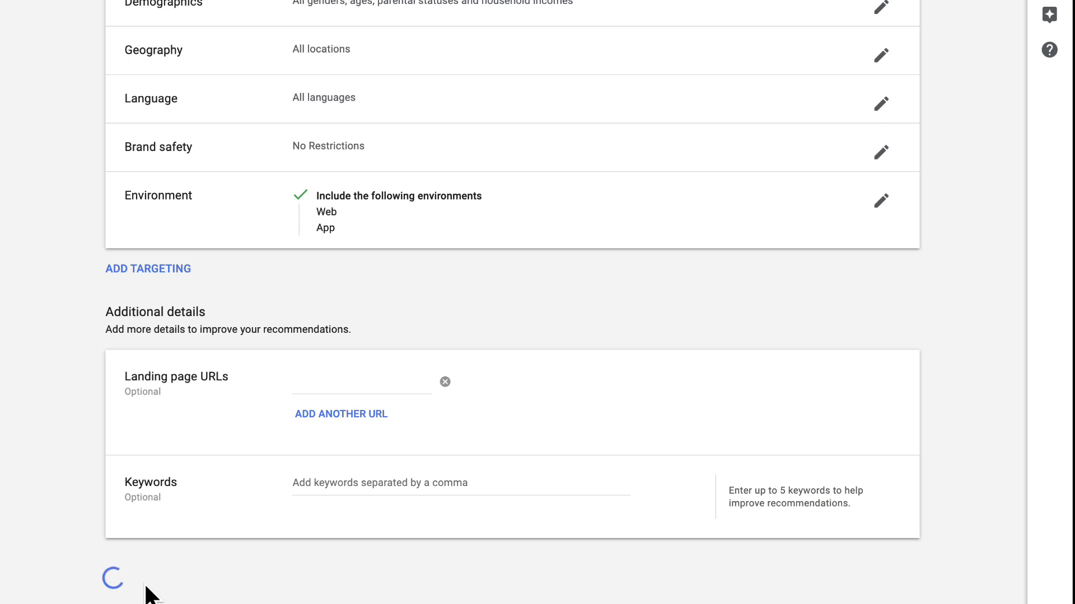